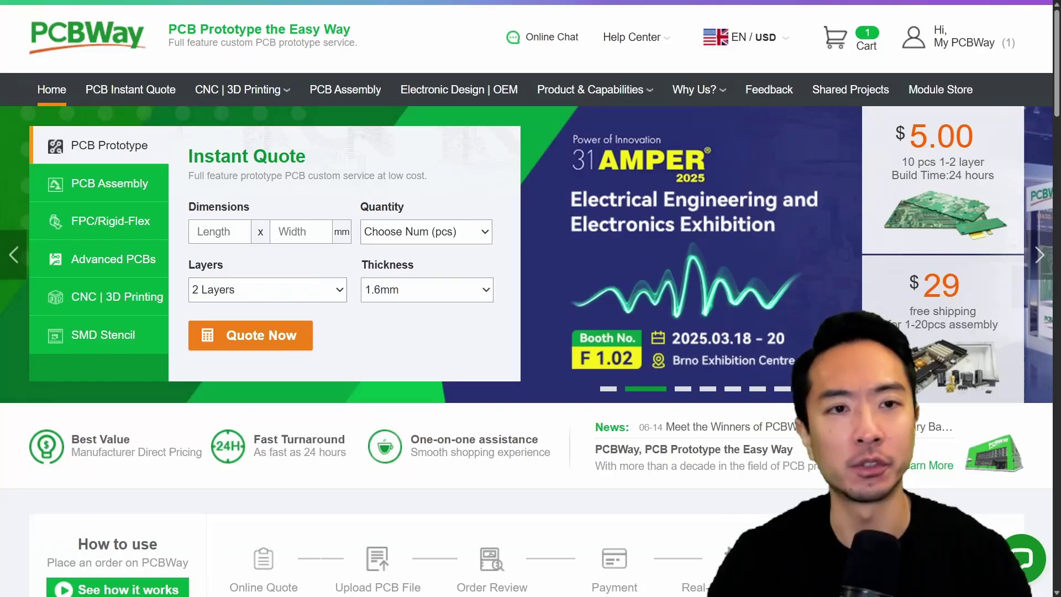
Step: Open PCBWay's 3D Printing quote page and browse its resin material and process options
mouse_move(237, 89)
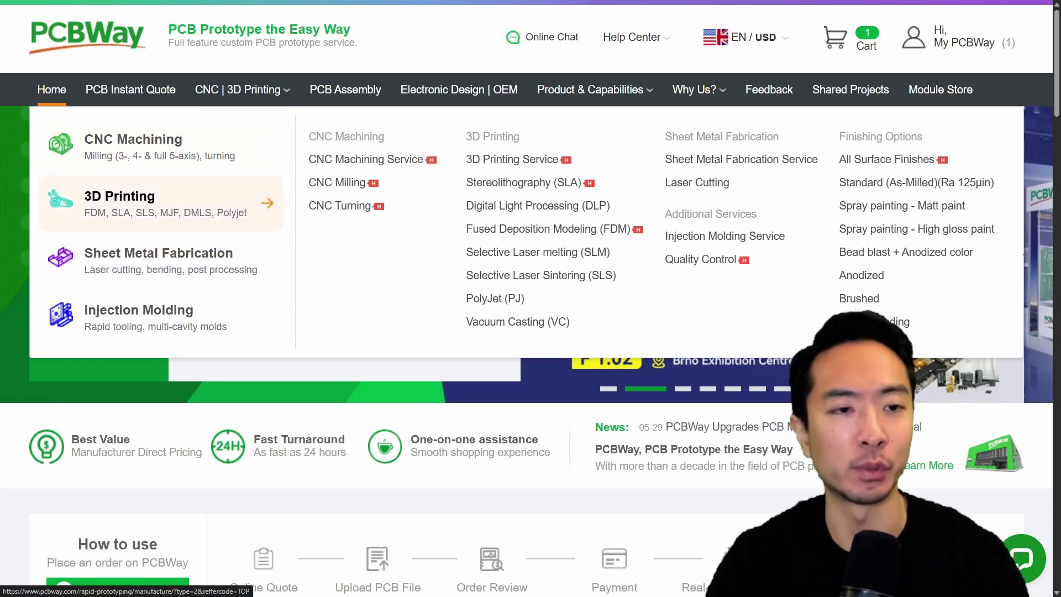
click(166, 202)
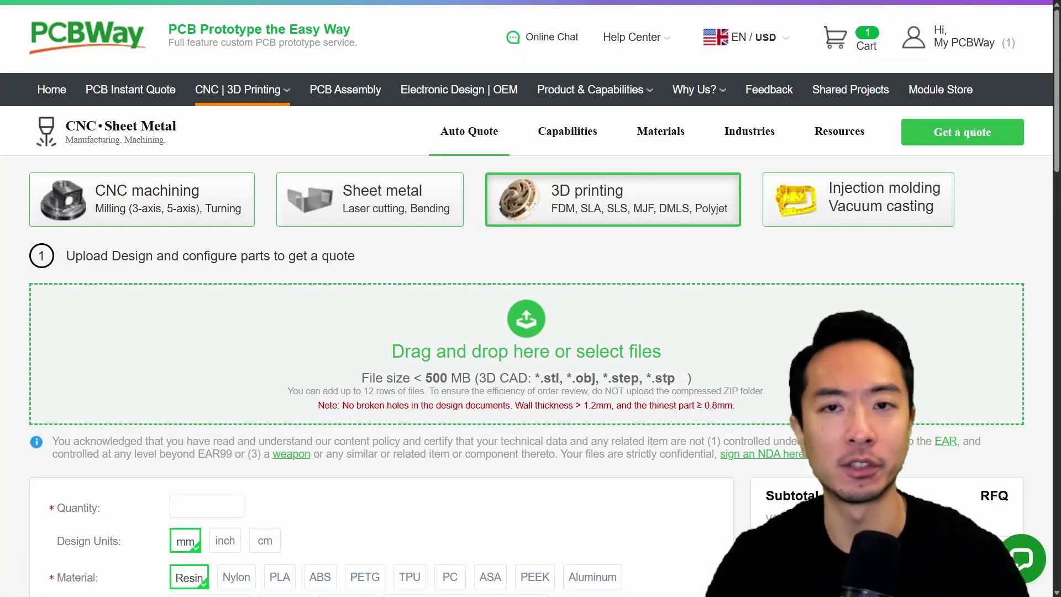
scroll(531, 299, down, 7)
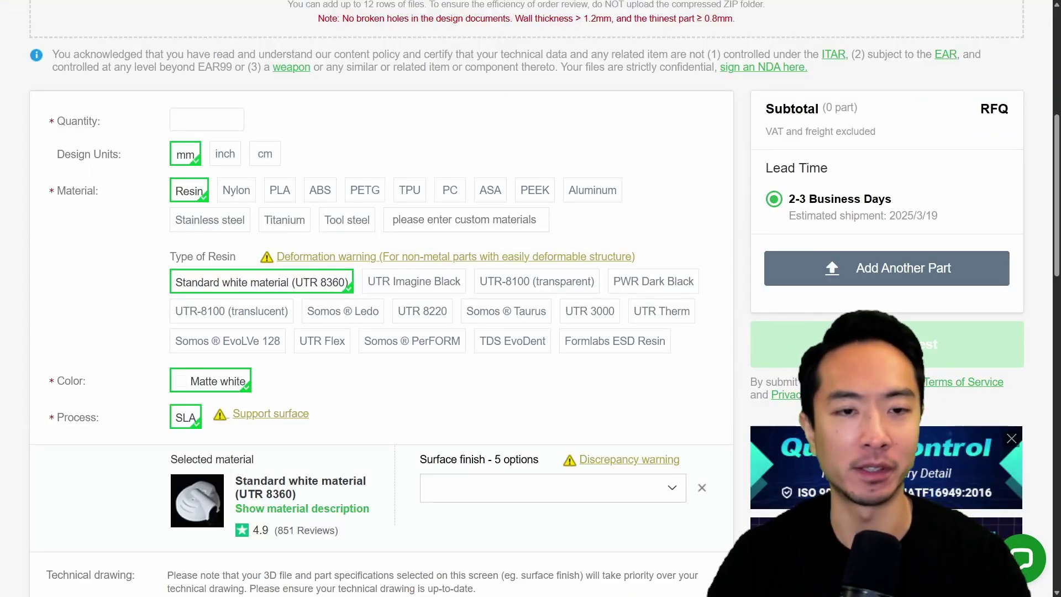
scroll(381, 298, down, 15)
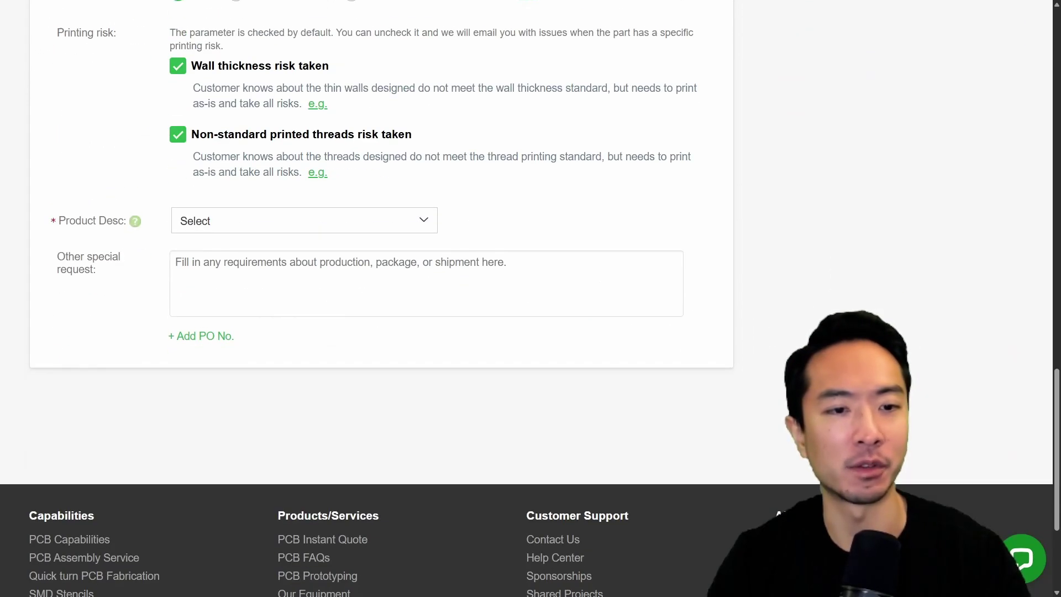
scroll(382, 299, up, 8)
scroll(381, 299, up, 11)
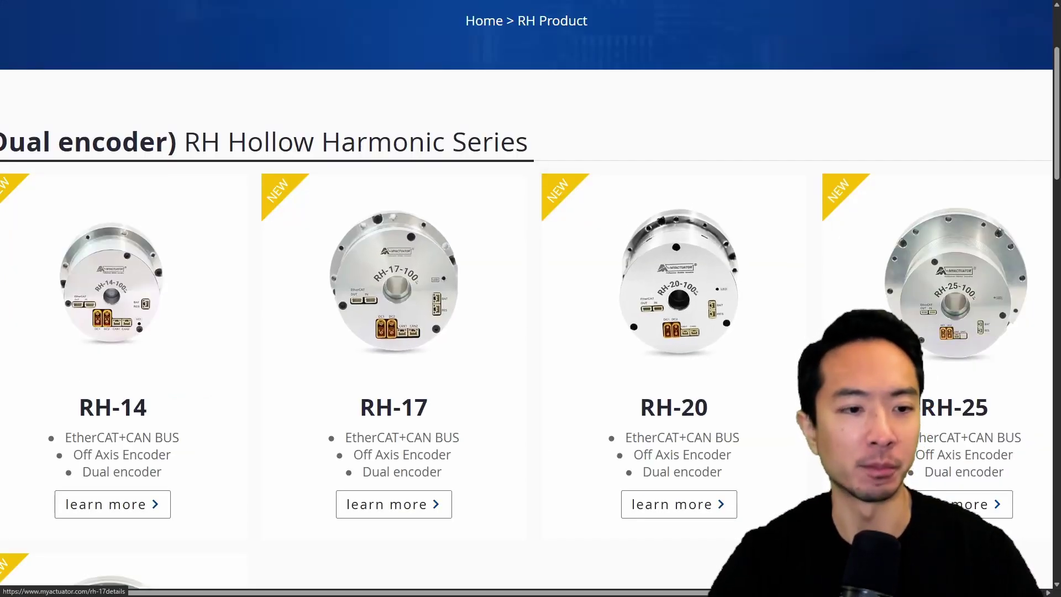
Step: Scroll the RH product page and open RH-14's 'learn more' details
scroll(525, 299, down, 2)
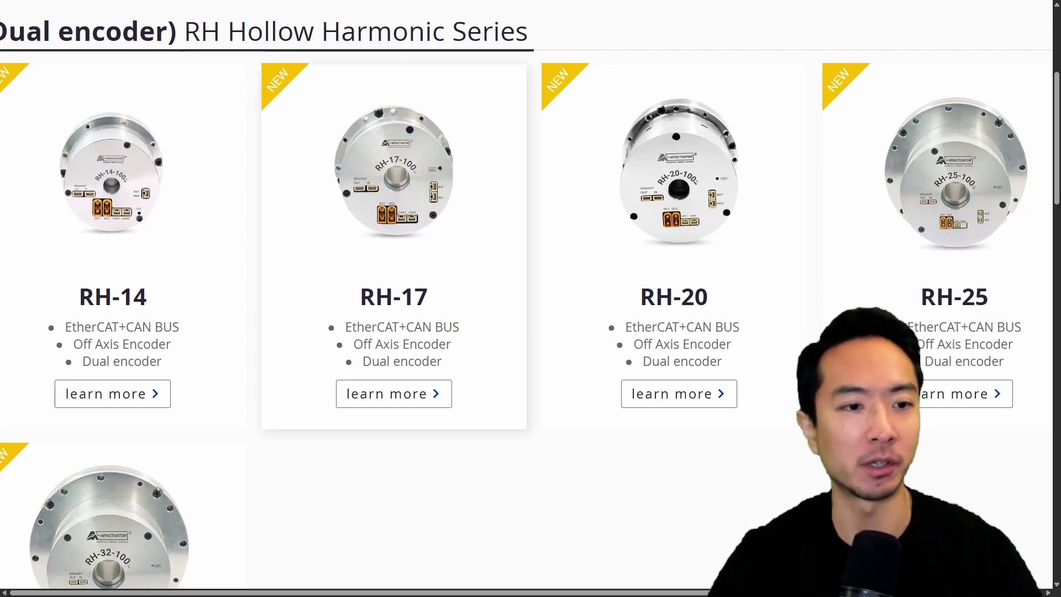
scroll(525, 298, down, 2)
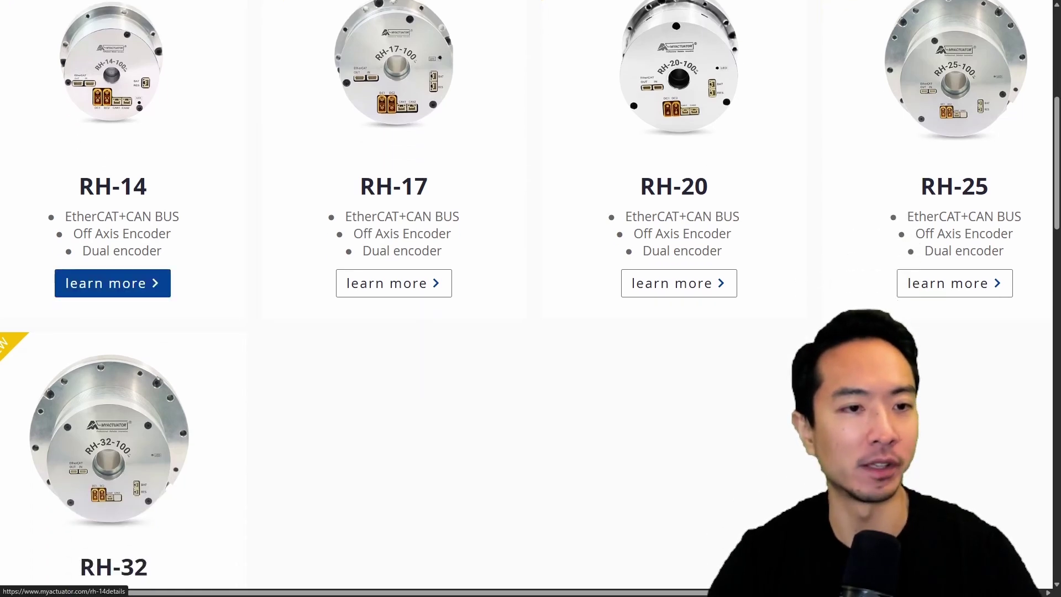
click(113, 283)
Step: Scroll down to the RH-14 model number breakdown and briefly highlight its text
scroll(525, 299, down, 1)
scroll(252, 387, down, 2)
scroll(525, 298, down, 1)
drag(641, 383, 580, 243)
click(580, 243)
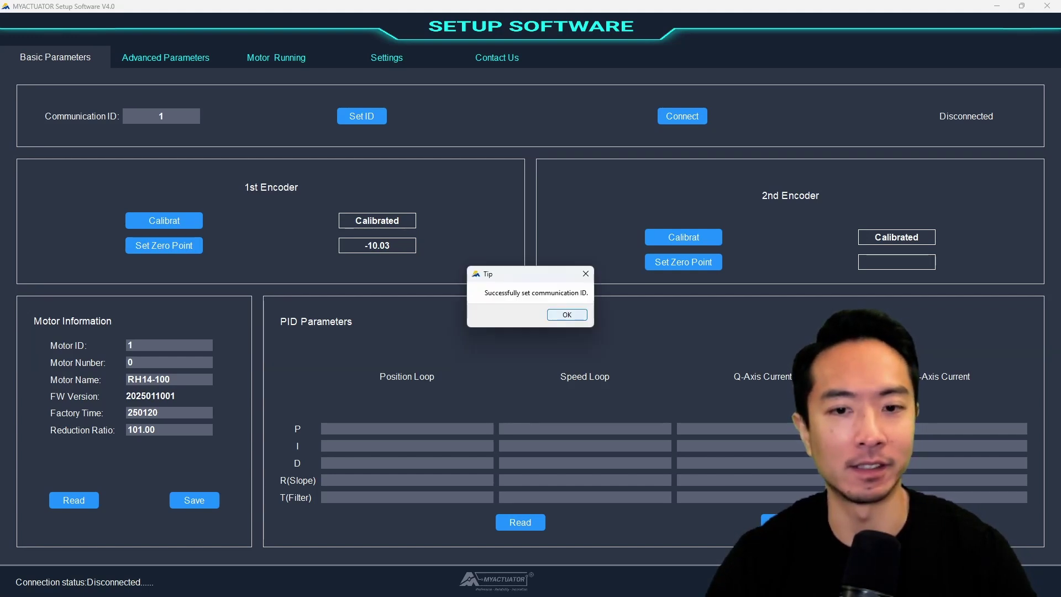
Step: Dismiss the tip confirming the communication ID was set to 1
key(Return)
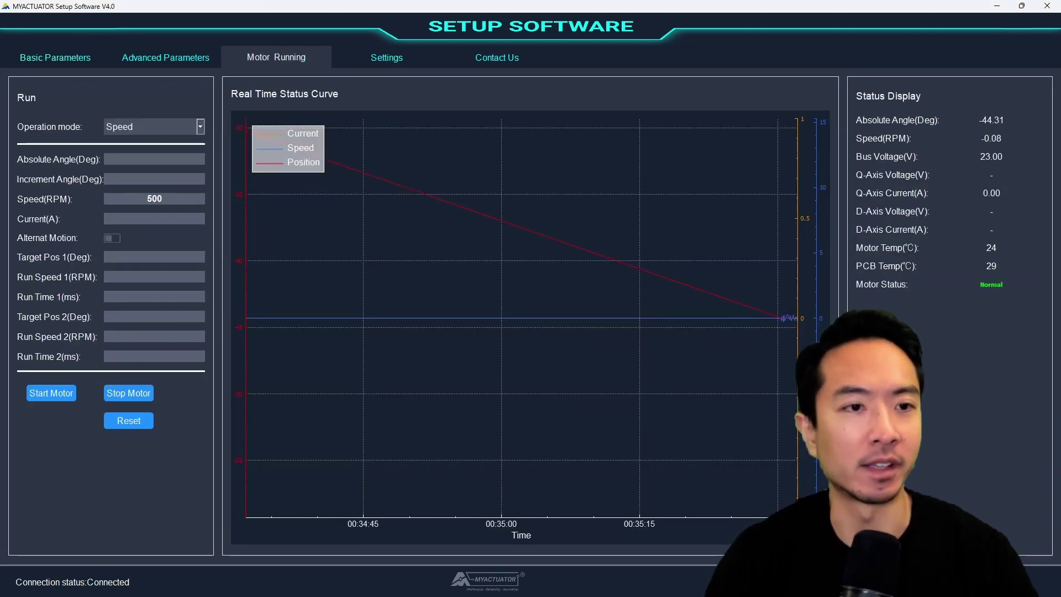
Step: Select Speed as the operation mode for the 500 RPM run
click(200, 127)
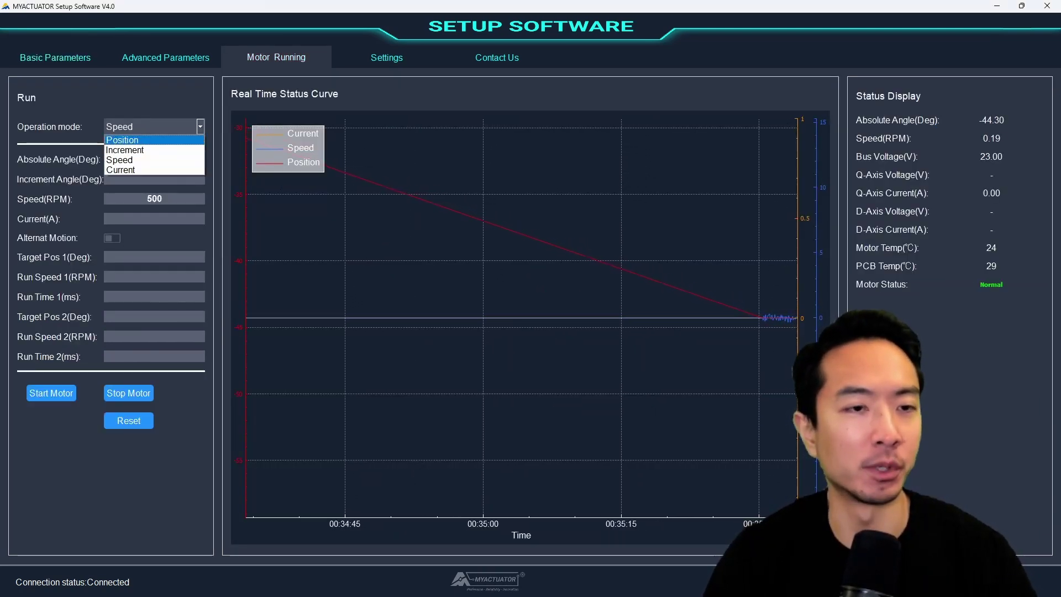
key(Down)
key(Down)
key(Down)
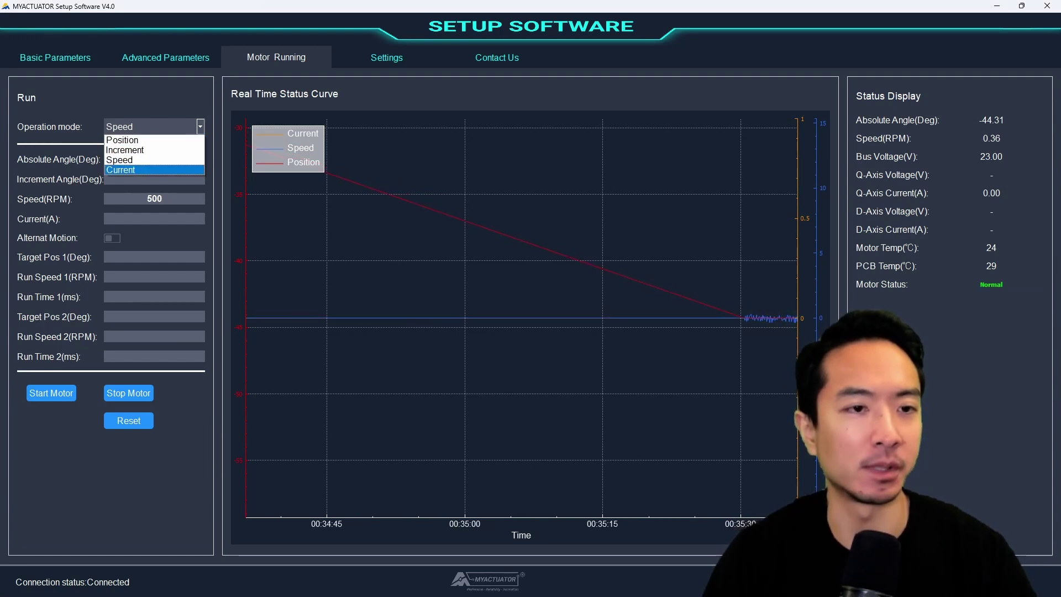
key(Up)
key(Up)
key(Down)
key(Return)
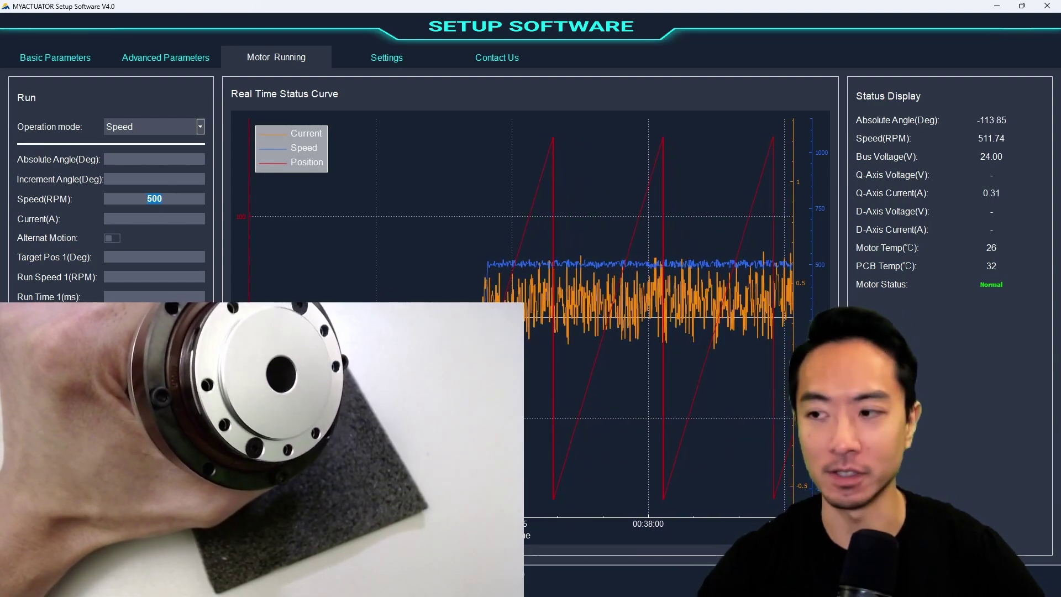
Step: Apply a 1000 RPM speed target, then start changing it to 2000 RPM
text(000)
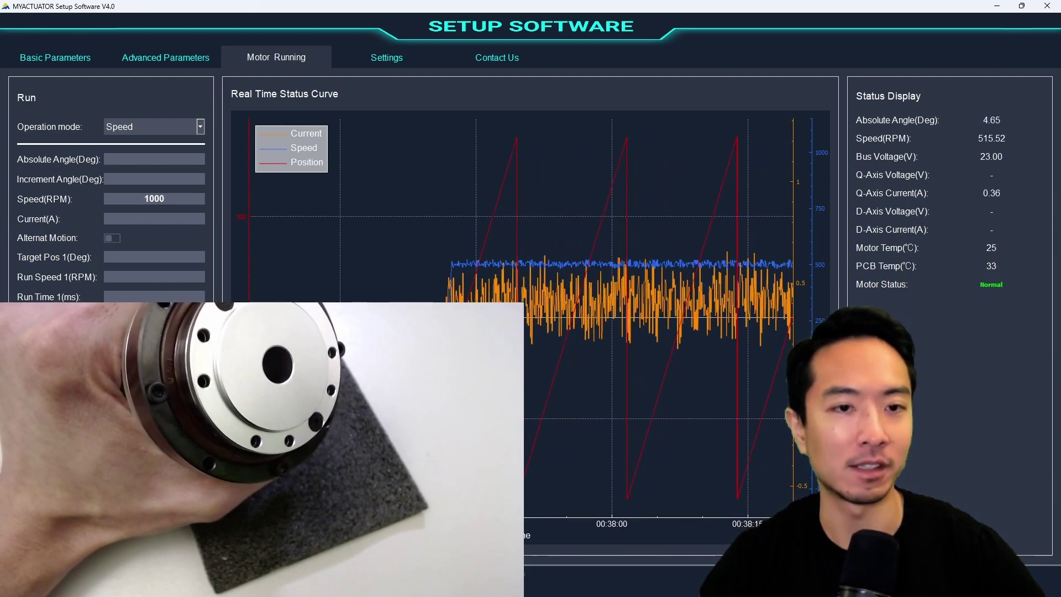
key(Return)
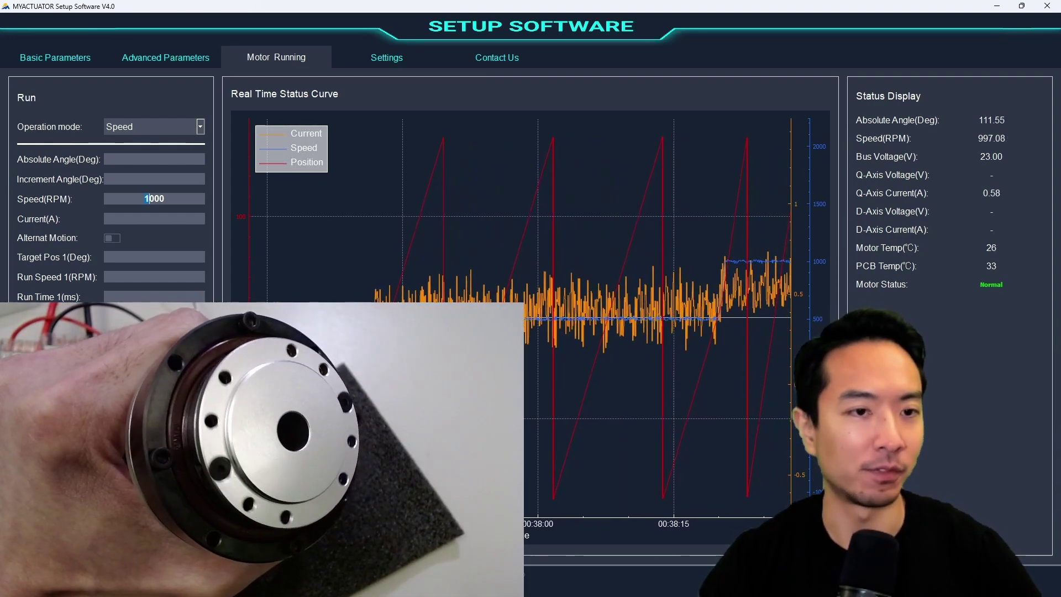
text(2)
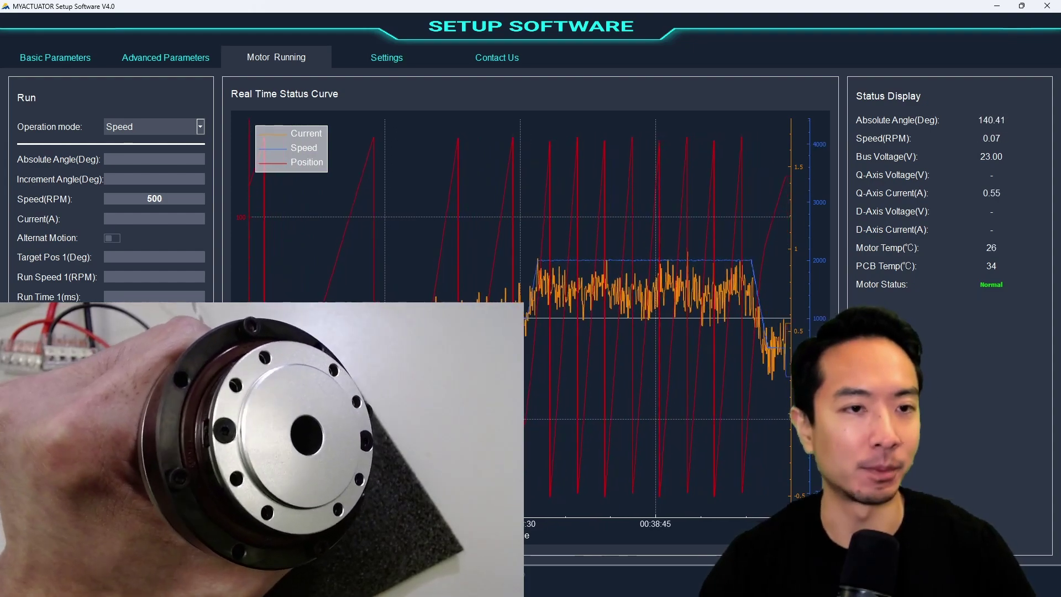
Step: Switch to Current mode and apply a 0.25 A current target
click(200, 126)
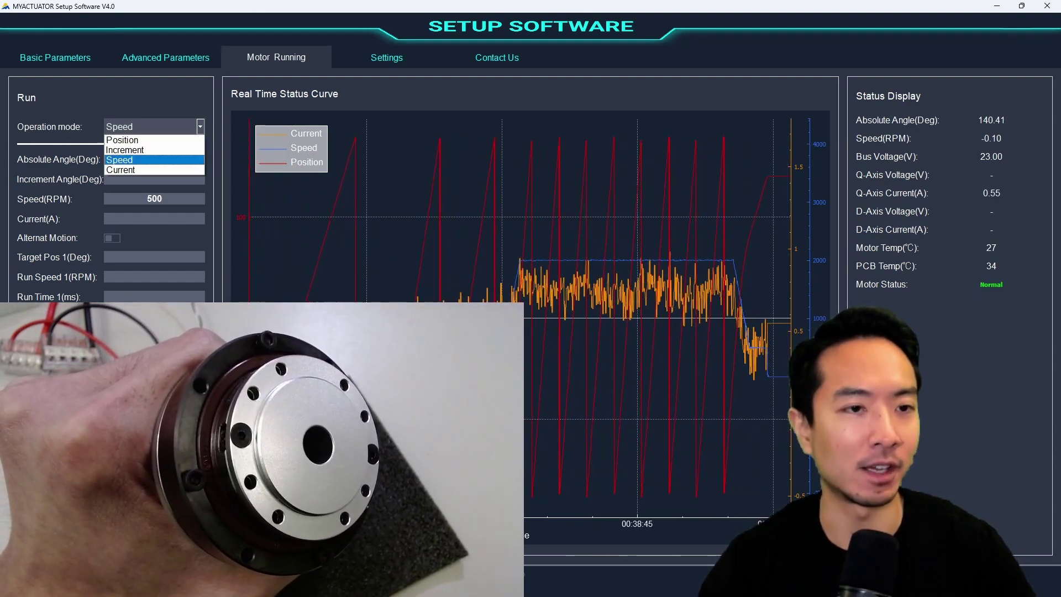
click(127, 169)
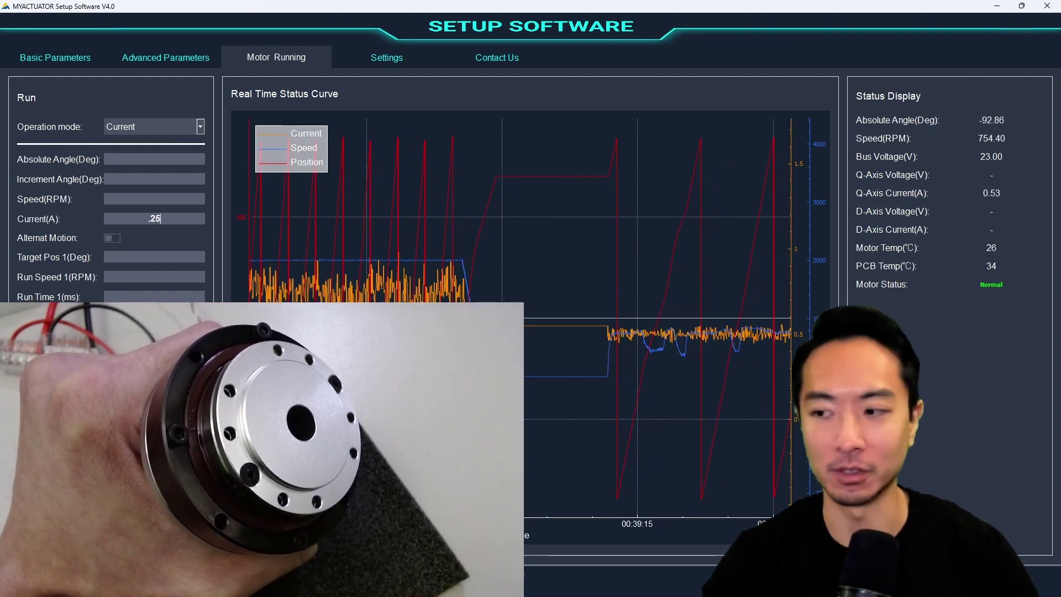
key(Return)
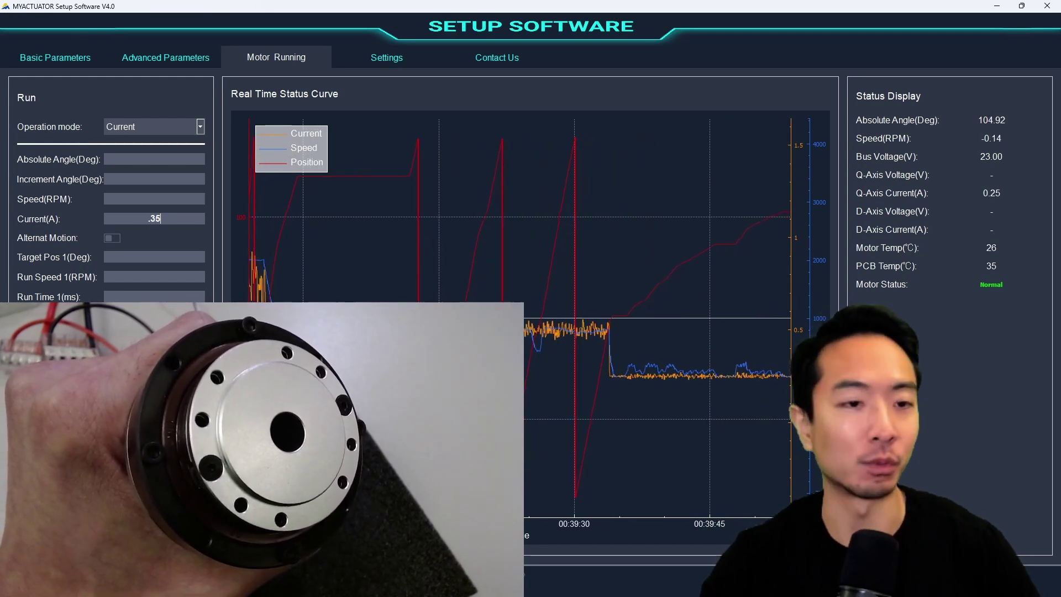
Step: Raise the current target to 0.35 A, then to 1 A
key(Return)
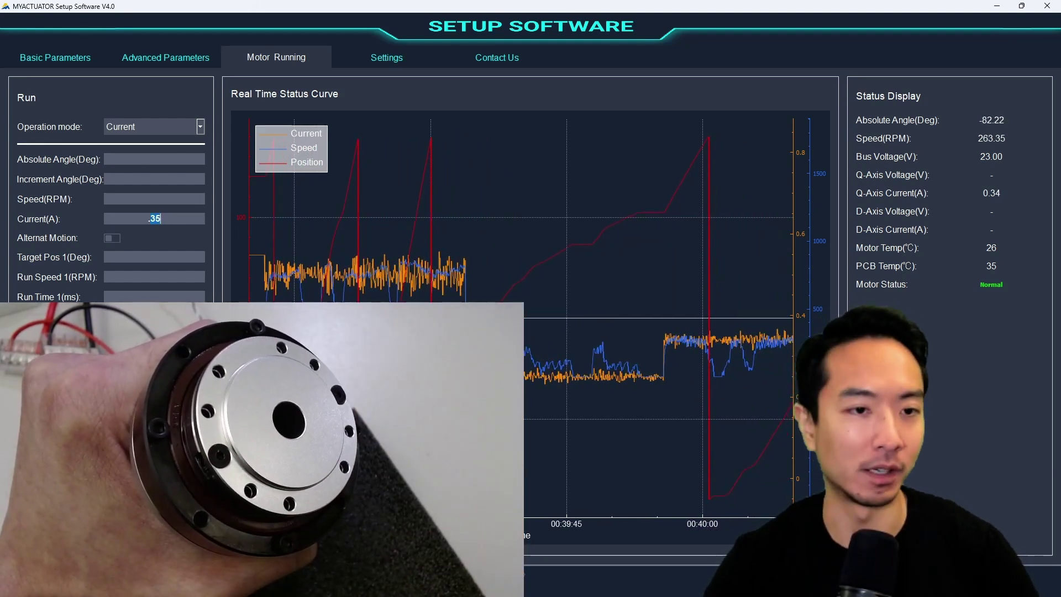
key(BackSpace)
text(1)
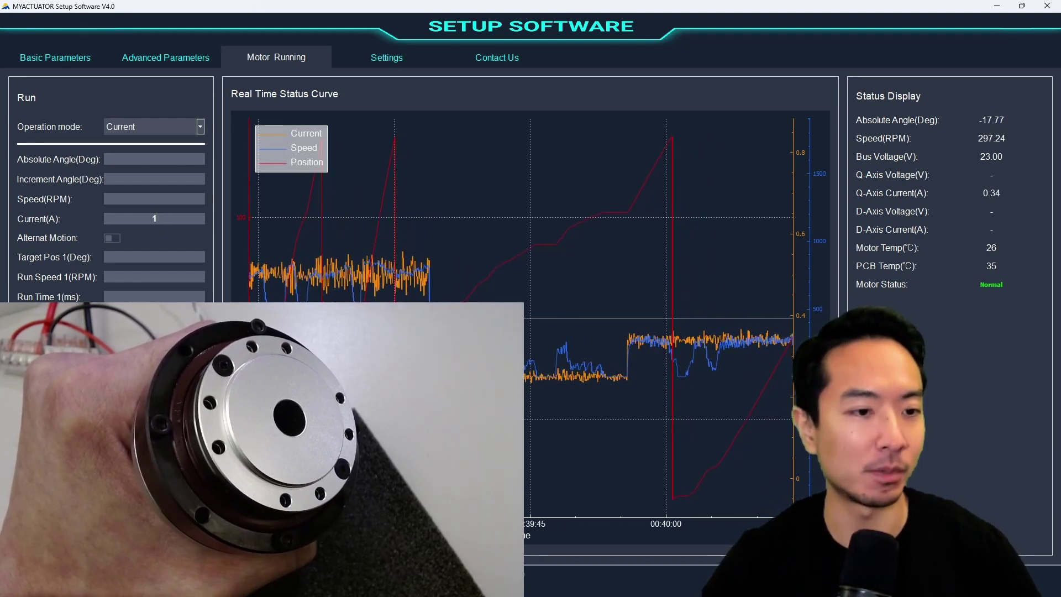
key(Return)
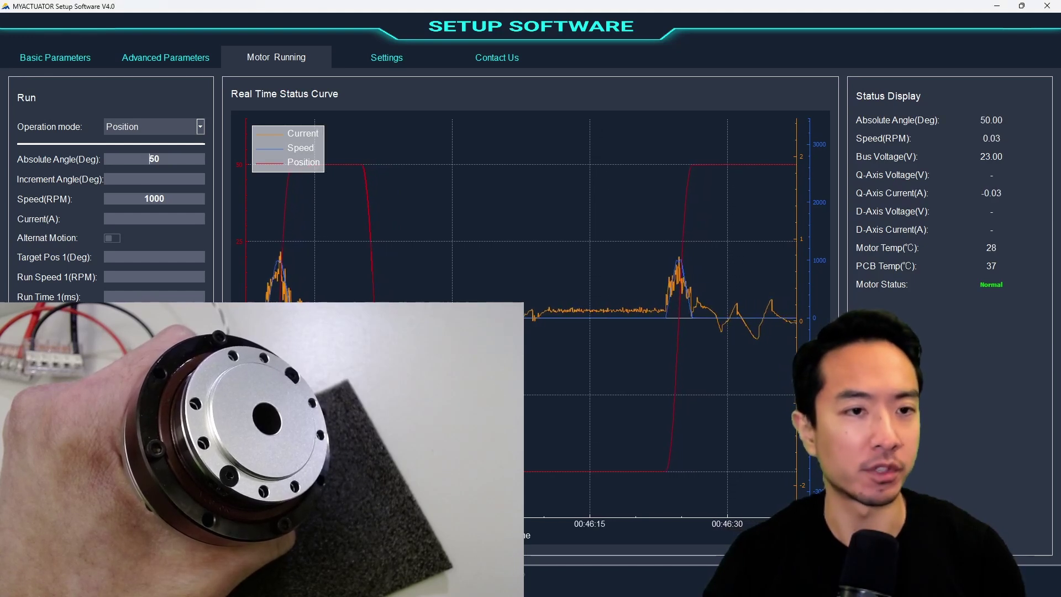
Step: Send the actuator to -50° absolute angle, then back to +50°
text(-)
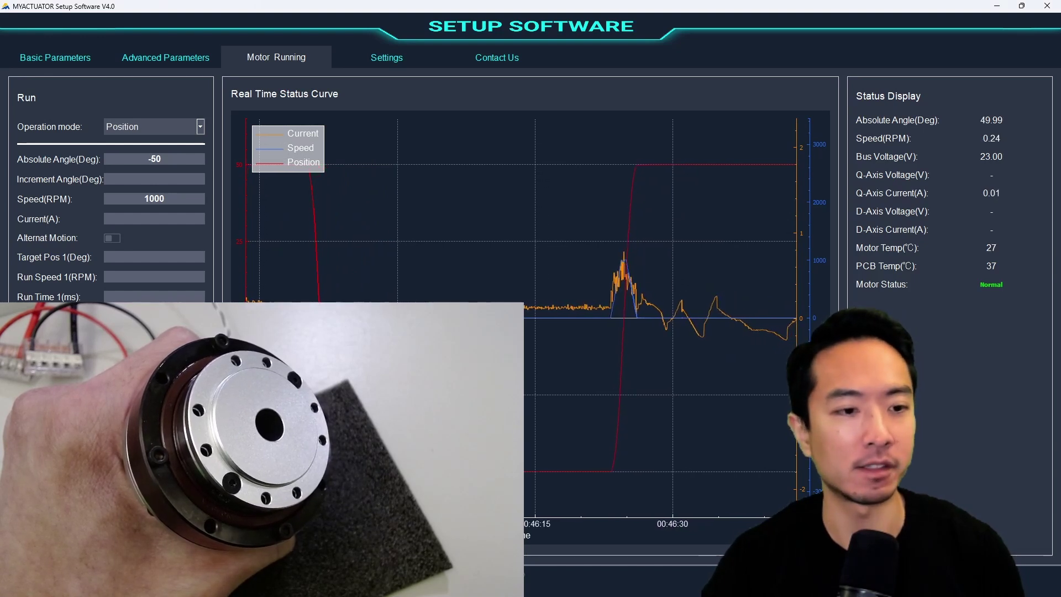
key(Return)
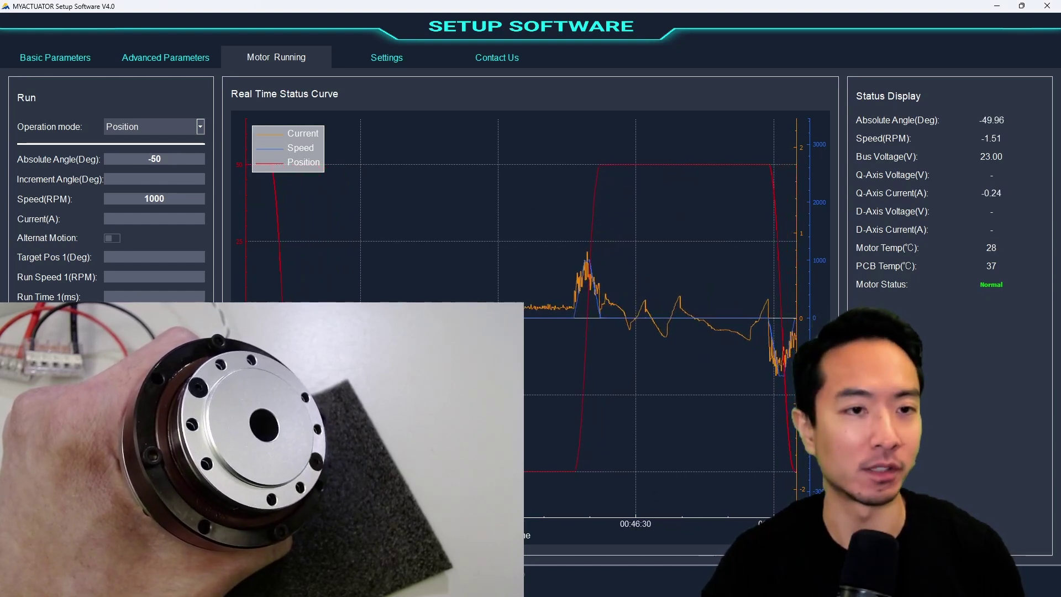
click(150, 159)
key(BackSpace)
key(Return)
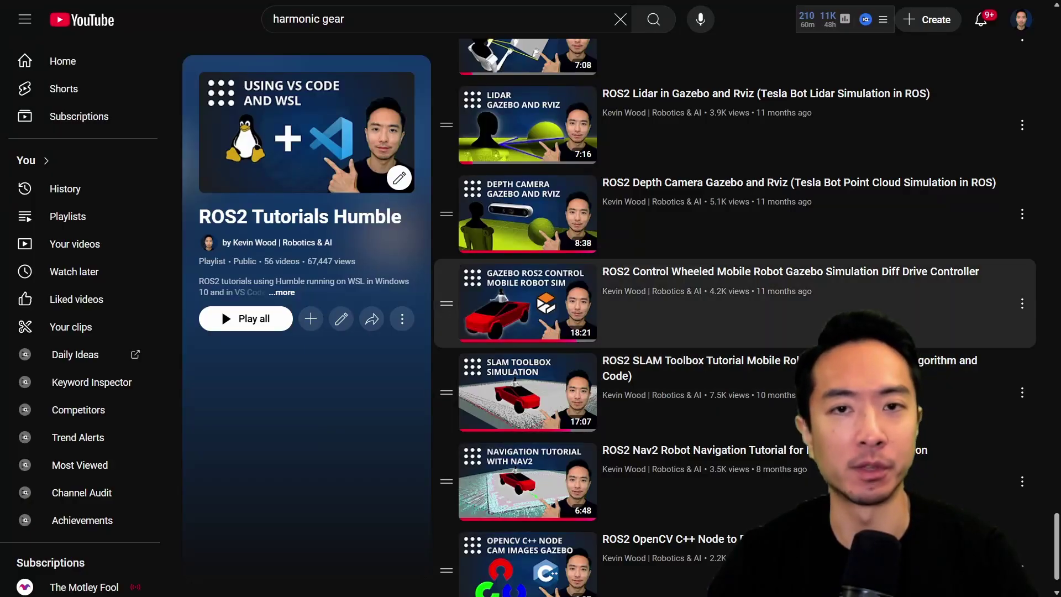
Step: Scroll back up the ROS2 Tutorials Humble playlist
scroll(736, 320, up, 2)
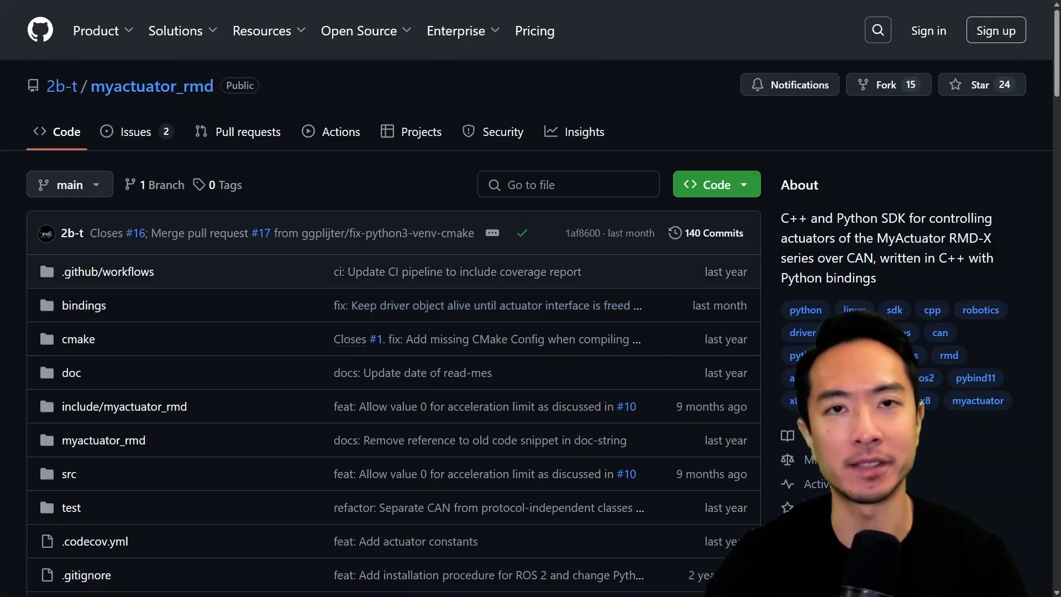
Step: Scroll the myactuator_rmd README down to the '1.3 Building with ROS 2' section
scroll(387, 298, down, 9)
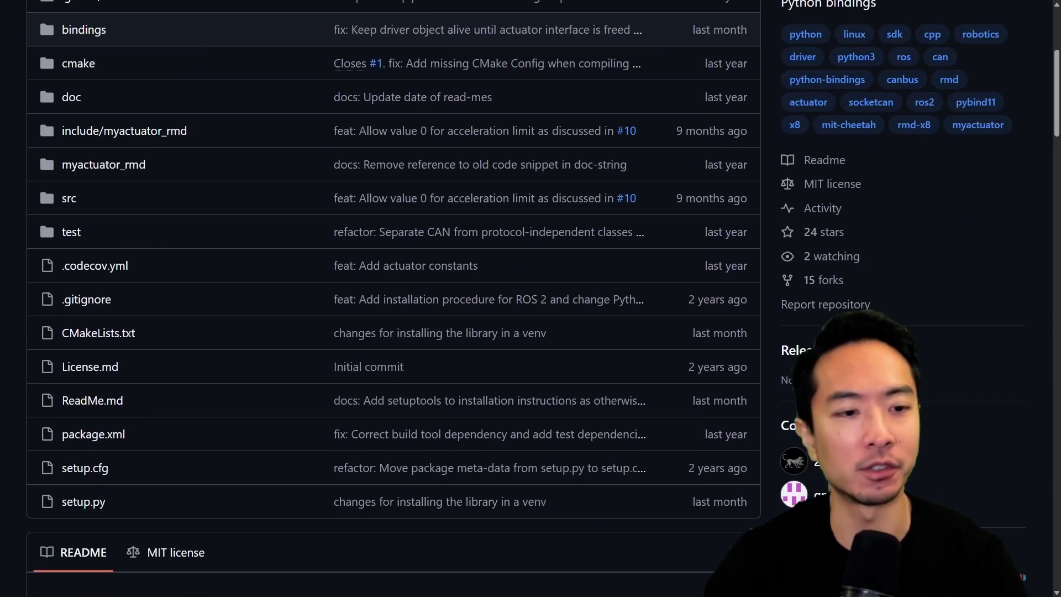
scroll(386, 298, down, 15)
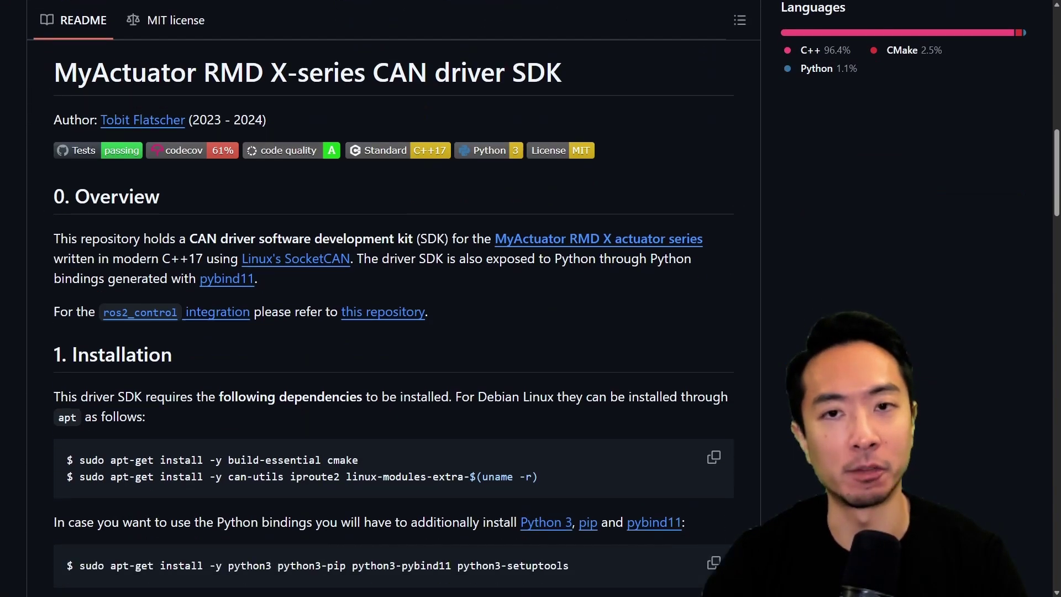
scroll(387, 298, down, 3)
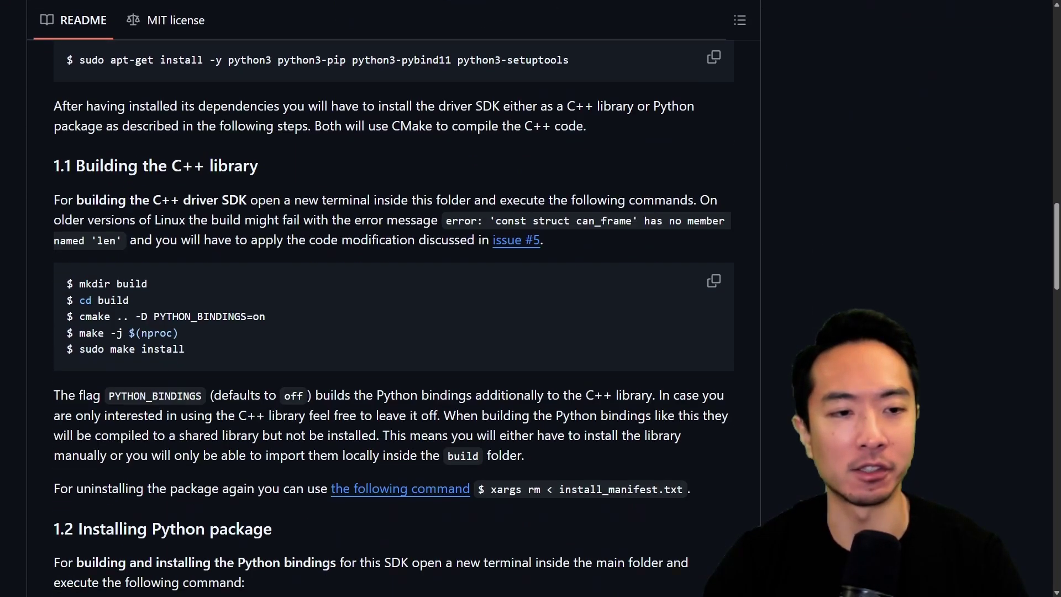
scroll(387, 299, down, 5)
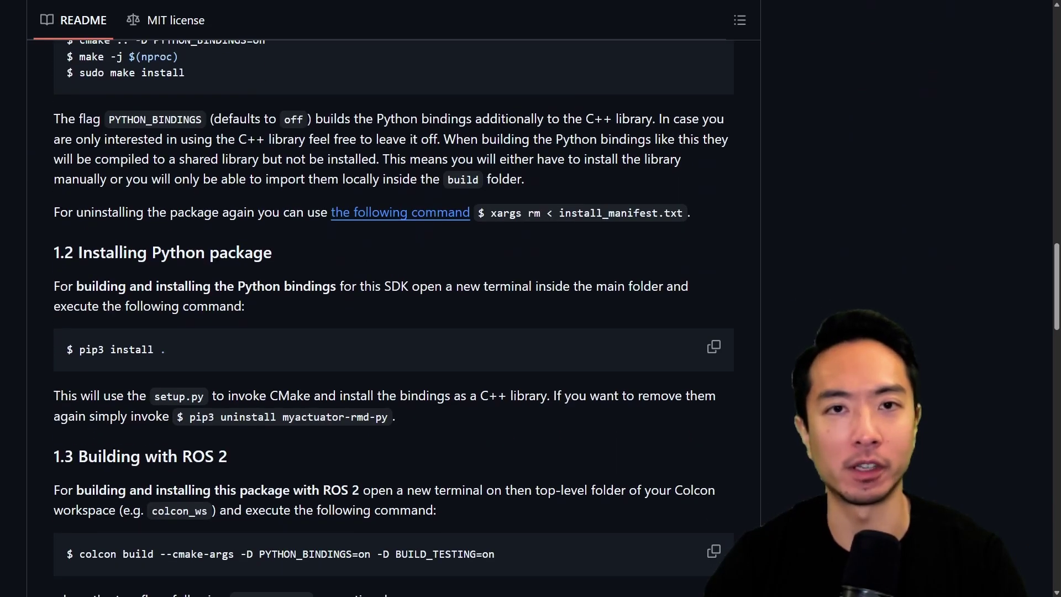